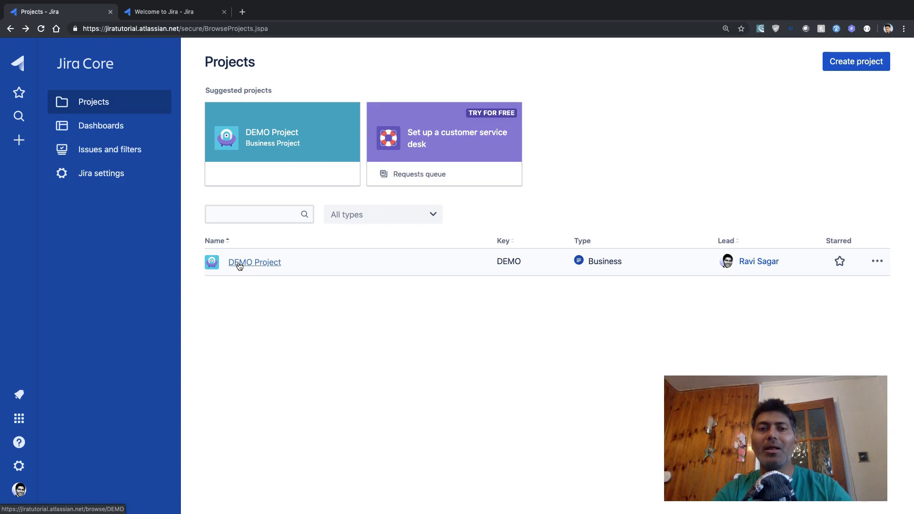
Step: View the task board of the DEMO Project and return to the projects list
{"action": "left_click", "coordinate": [239, 263]}
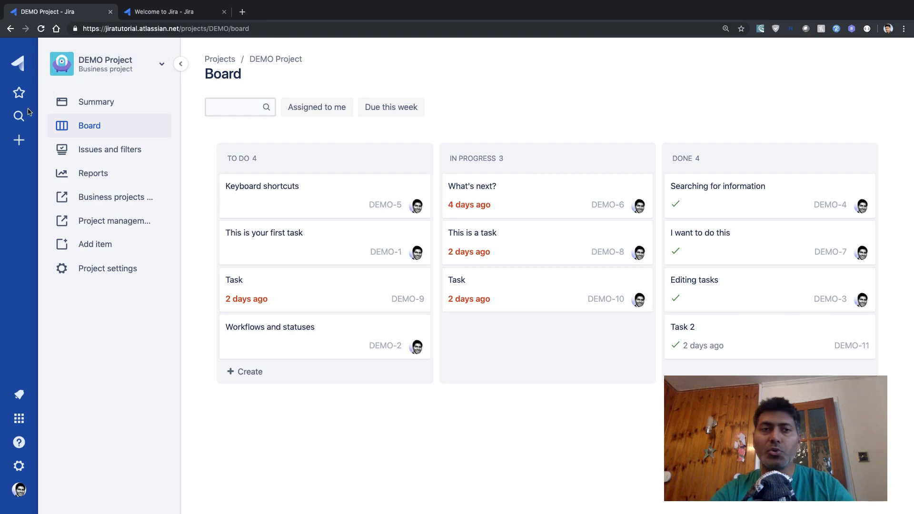
{"action": "left_click", "coordinate": [11, 30]}
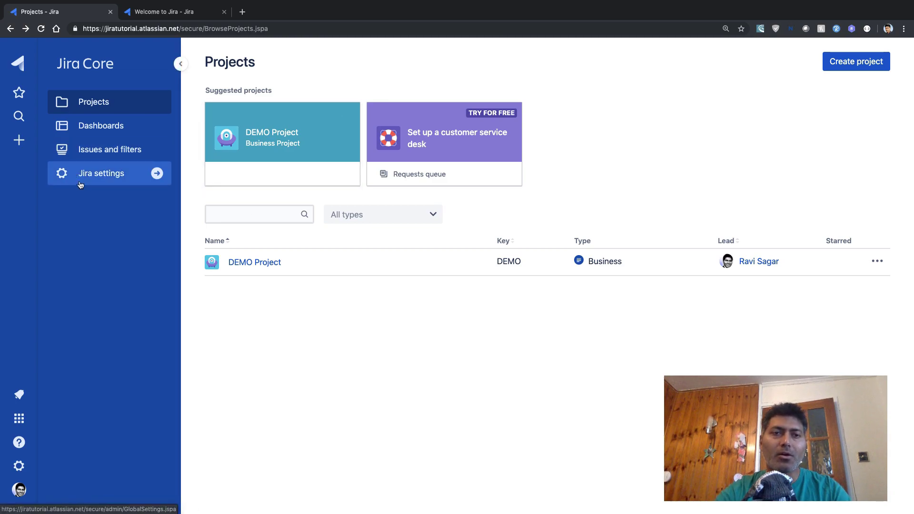
{"action": "left_click", "coordinate": [106, 176]}
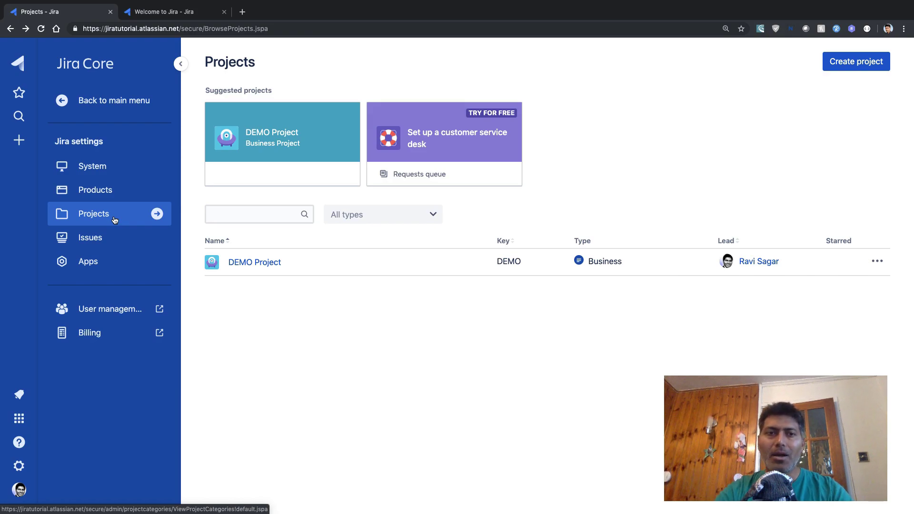
{"action": "left_click", "coordinate": [70, 111]}
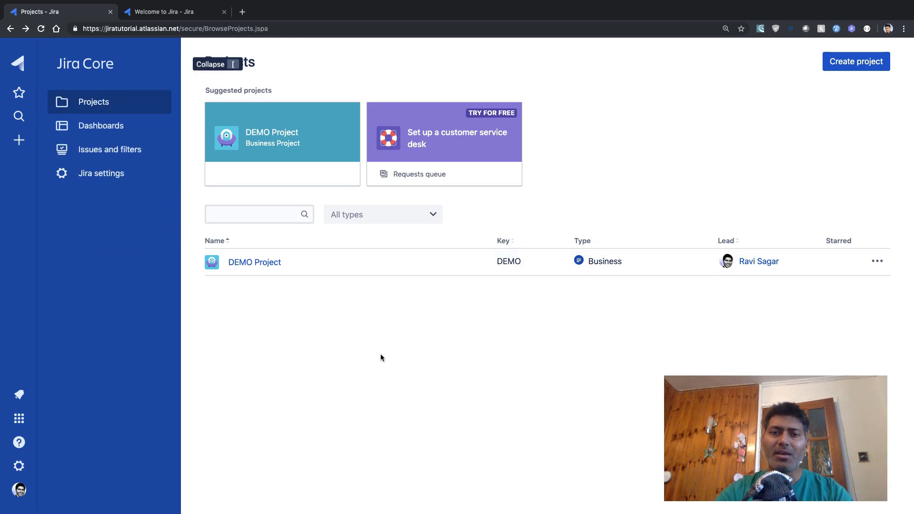
{"action": "key", "text": "period"}
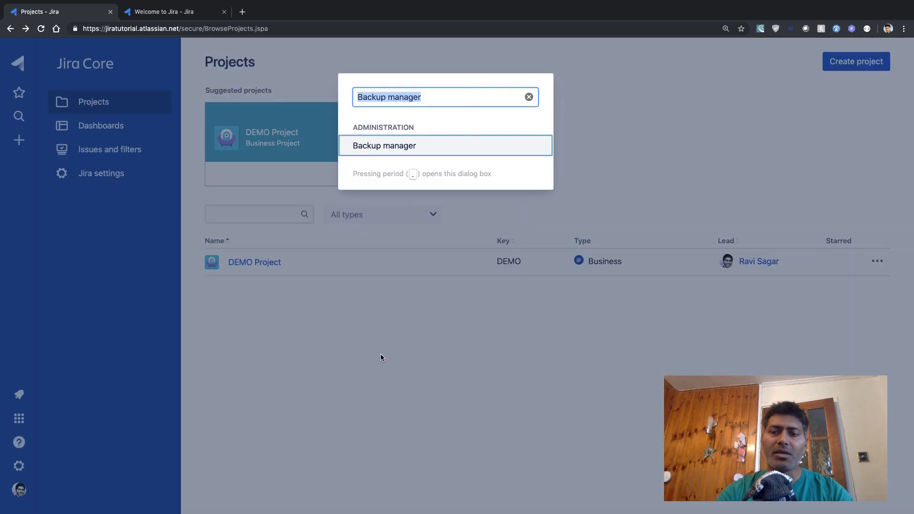
{"action": "key", "text": "Escape"}
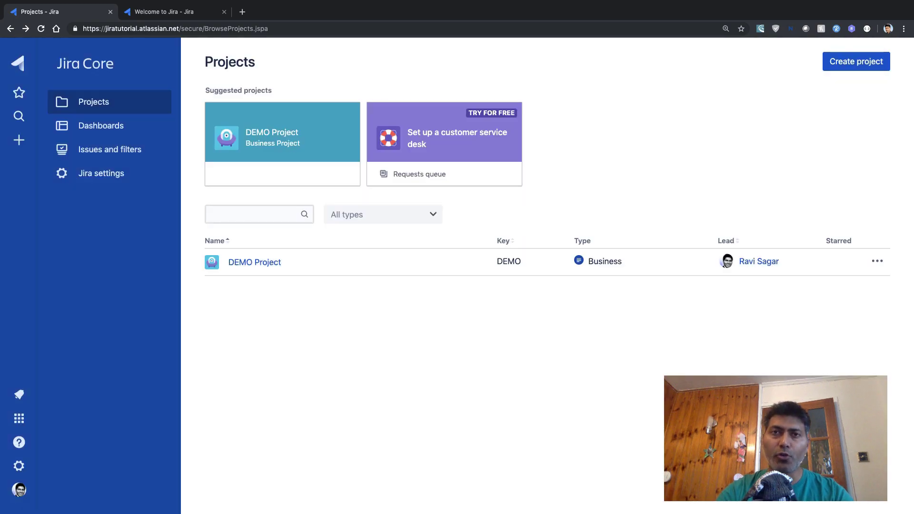
Step: Search the administration actions for "work" and "iss", clearing each search term
{"action": "key", "text": "period"}
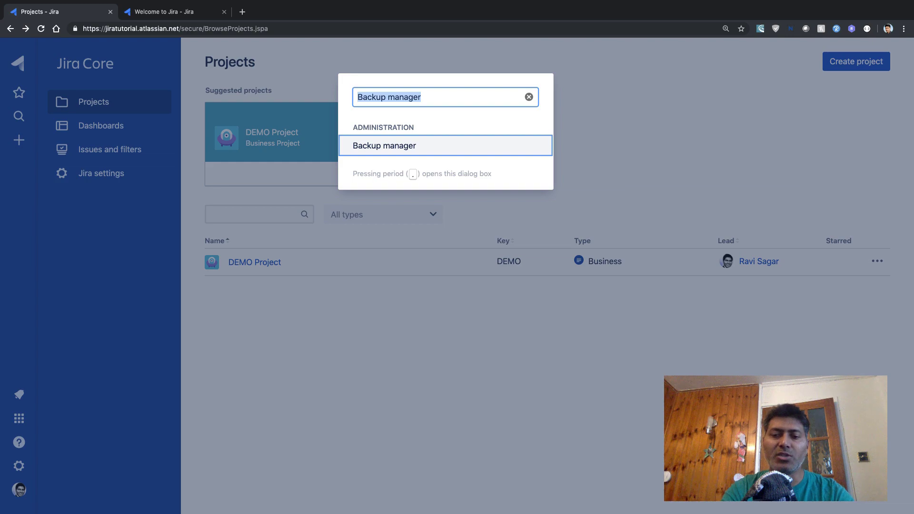
{"action": "type", "text": "work"}
{"action": "key", "text": "BackSpace"}
{"action": "key", "text": "BackSpace"}
{"action": "key", "text": "BackSpace"}
{"action": "key", "text": "BackSpace"}
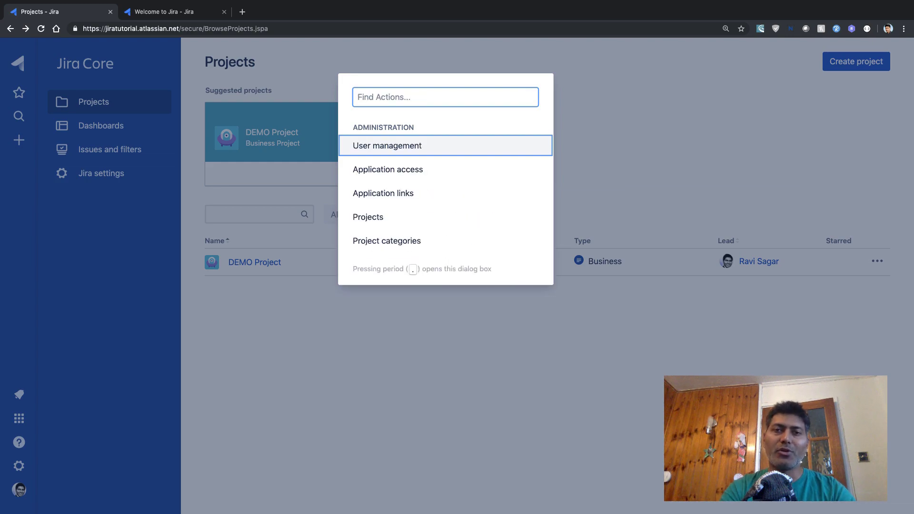
{"action": "type", "text": "iss"}
{"action": "key", "text": "BackSpace"}
{"action": "key", "text": "BackSpace"}
{"action": "key", "text": "BackSpace"}
{"action": "key", "text": "BackSpace"}
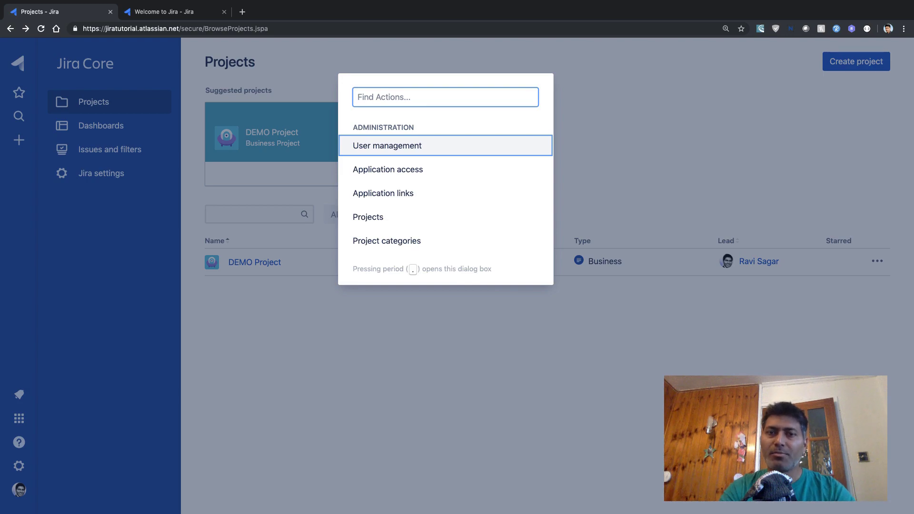
Step: Search the administration actions for "export" and open the Backup manager
{"action": "type", "text": "export"}
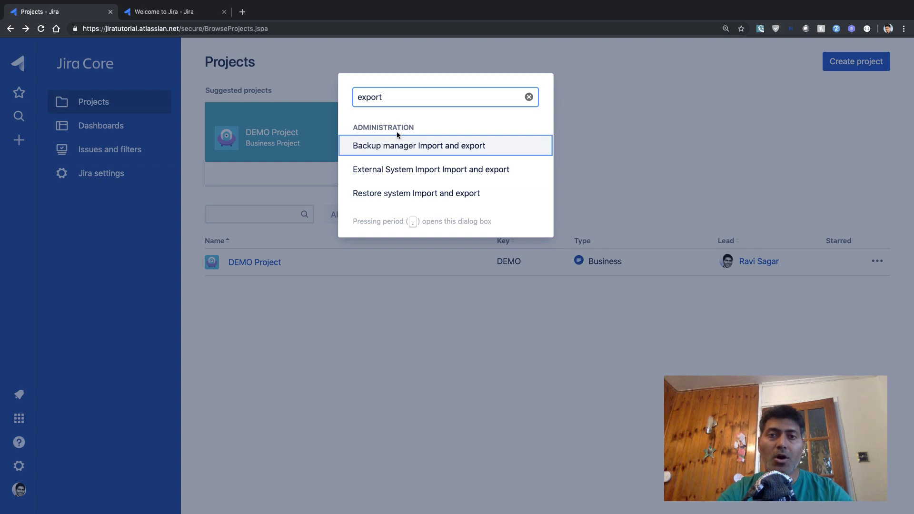
{"action": "left_click", "coordinate": [394, 150]}
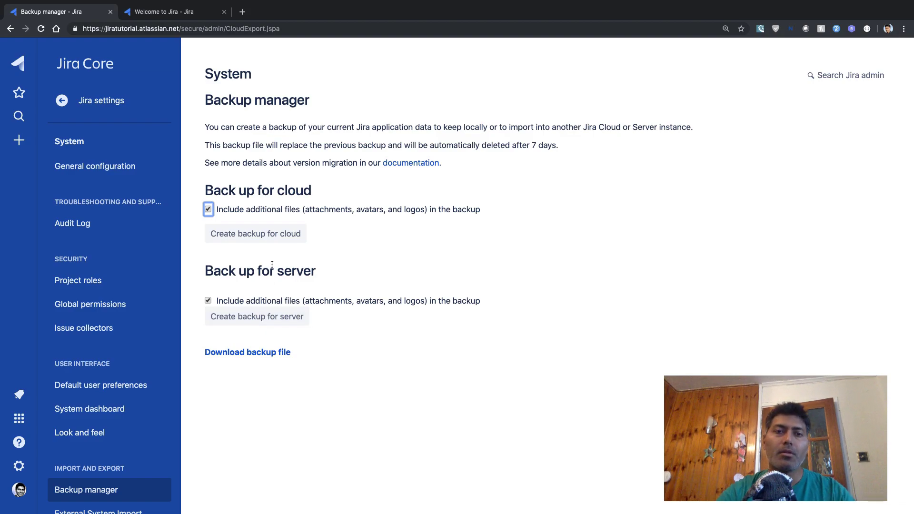
Step: Try to create a cloud backup including additional files, and save the available backup file to the Desktop as the zip archive jira-export
{"action": "left_click", "coordinate": [259, 239]}
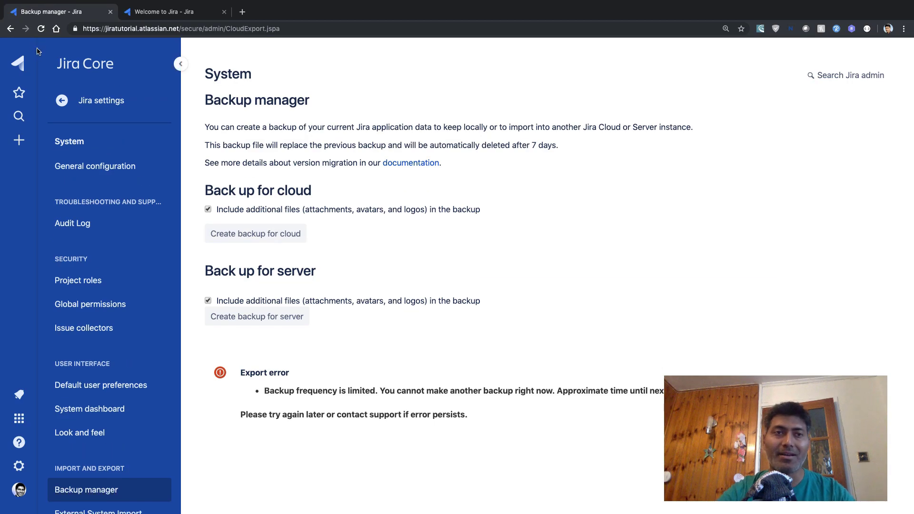
{"action": "left_click", "coordinate": [42, 29]}
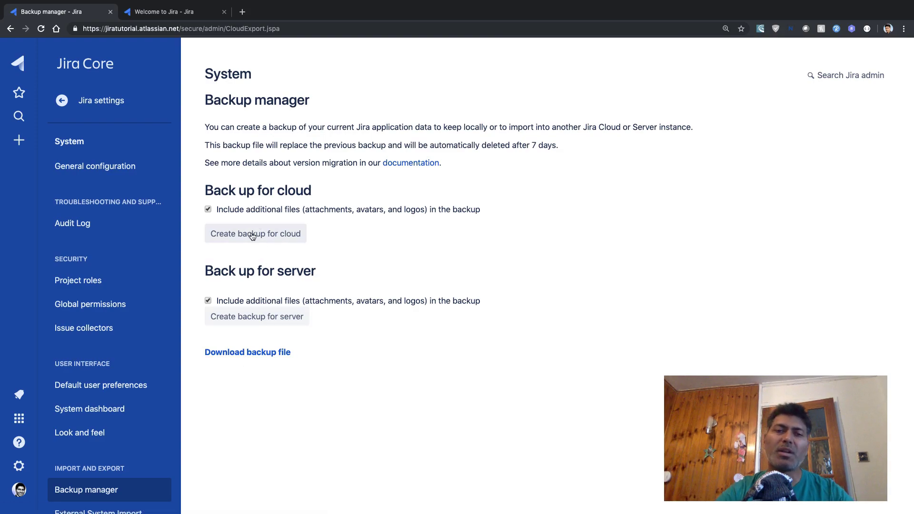
{"action": "left_click", "coordinate": [247, 354]}
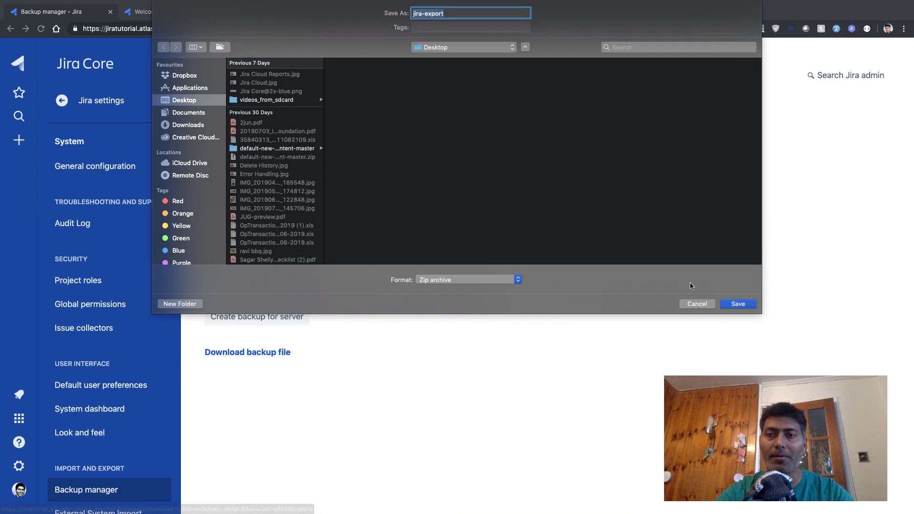
{"action": "left_click", "coordinate": [743, 305]}
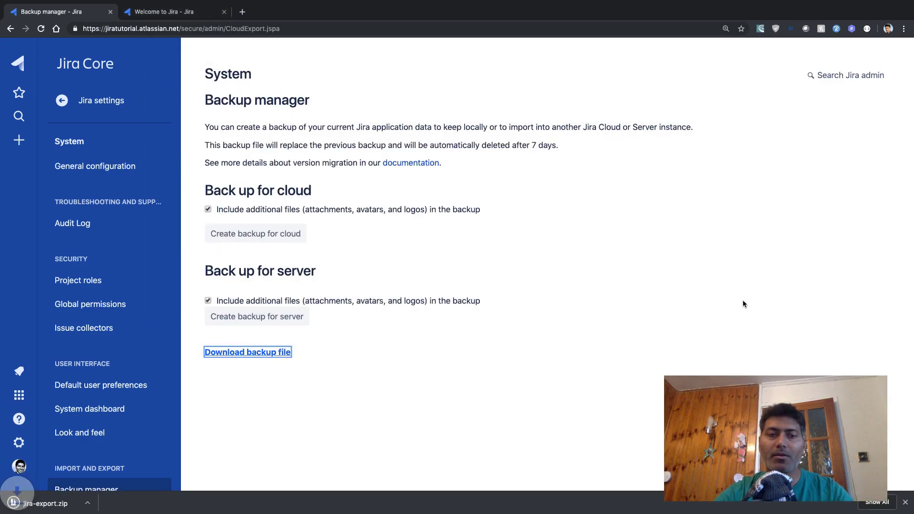
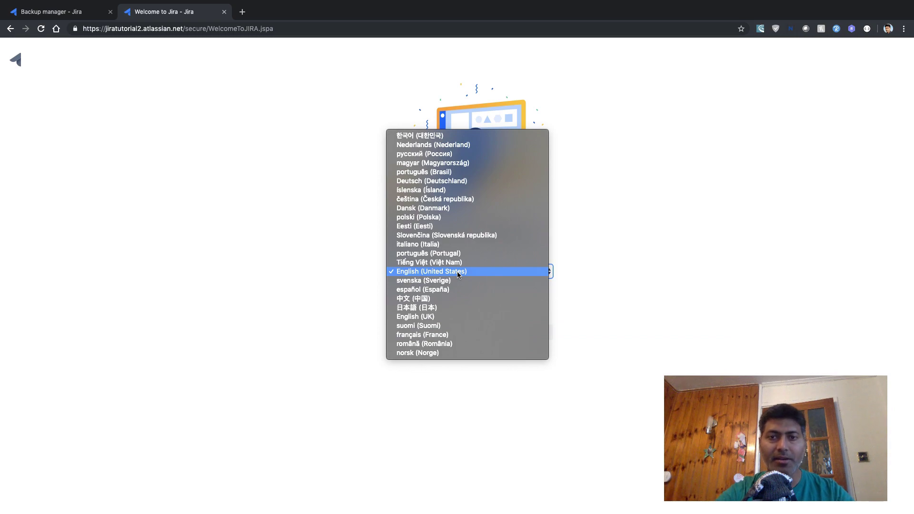
Step: Keep English (United States) as the language, answer No to having used Jira before, and continue
{"action": "left_click", "coordinate": [598, 291]}
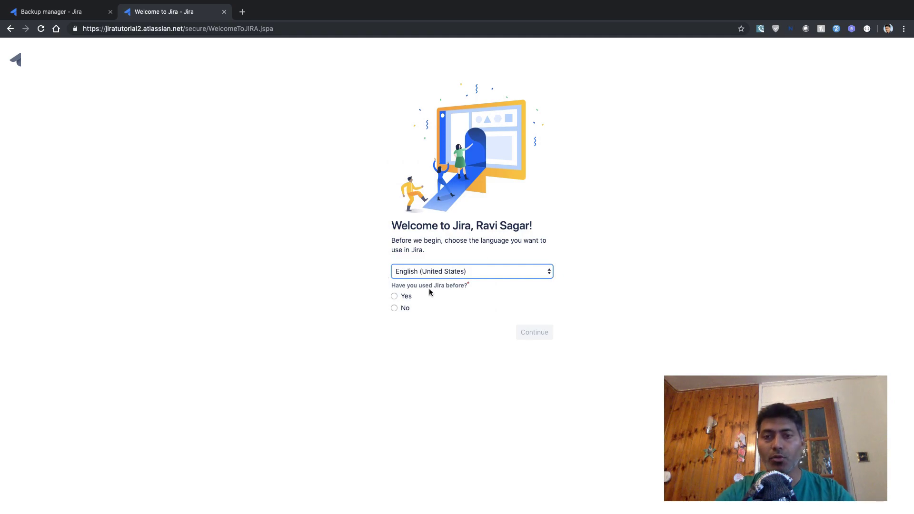
{"action": "left_click", "coordinate": [395, 308]}
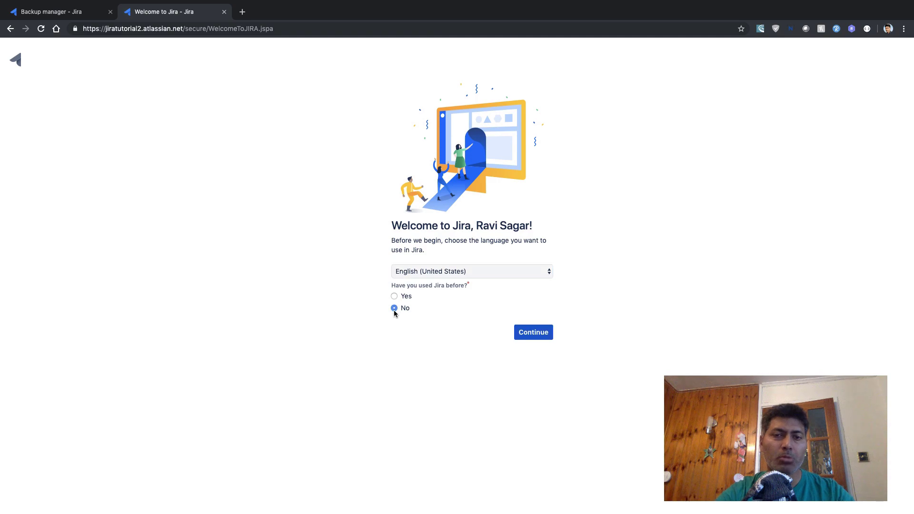
{"action": "left_click", "coordinate": [533, 332]}
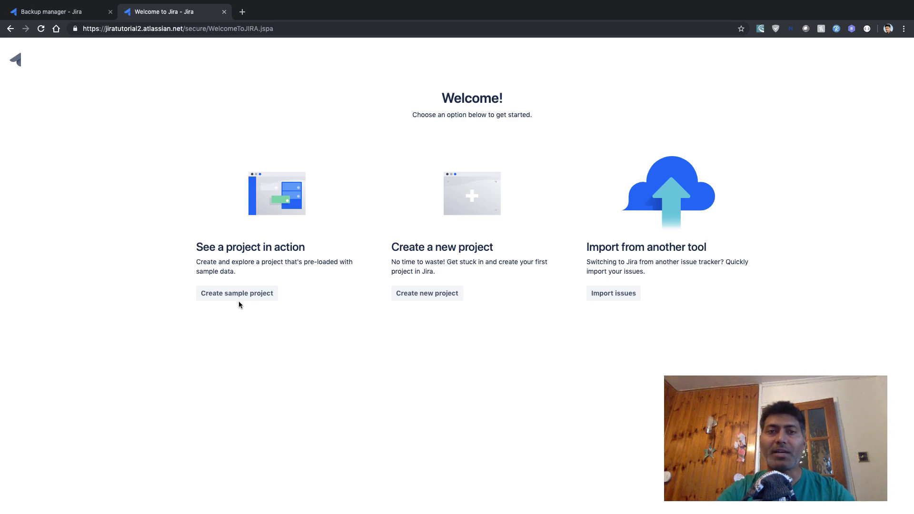
Step: Try to bypass the welcome screen by loading the root address jiratutorial2.atlassian.net
{"action": "left_click_drag", "start_coordinate": [185, 29], "coordinate": [299, 29]}
{"action": "key", "text": "BackSpace"}
{"action": "key", "text": "Return"}
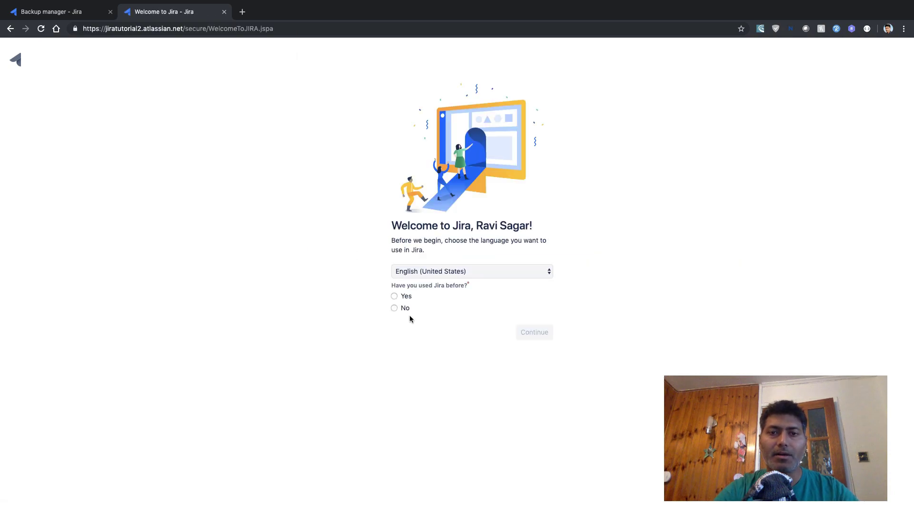
Step: Answer No to having used Jira before, and create a sample Project management project with the name and key TEST
{"action": "left_click", "coordinate": [393, 308]}
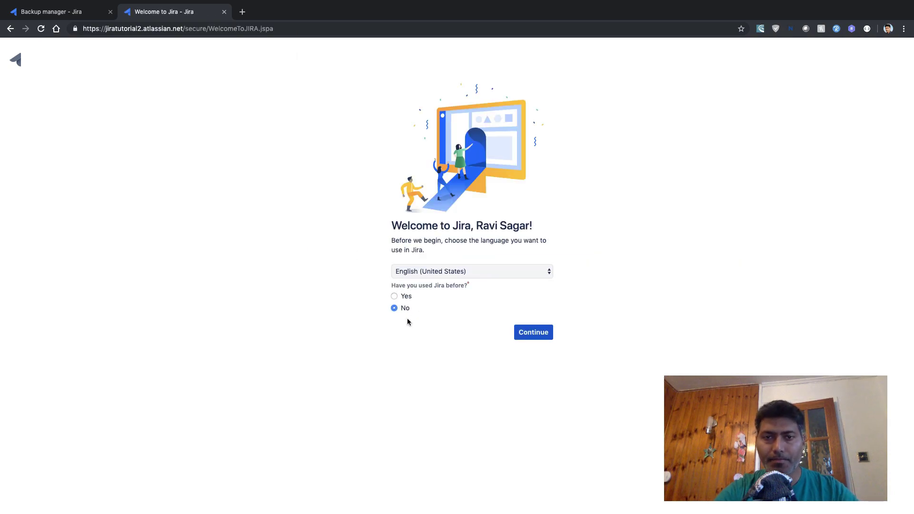
{"action": "left_click", "coordinate": [542, 335]}
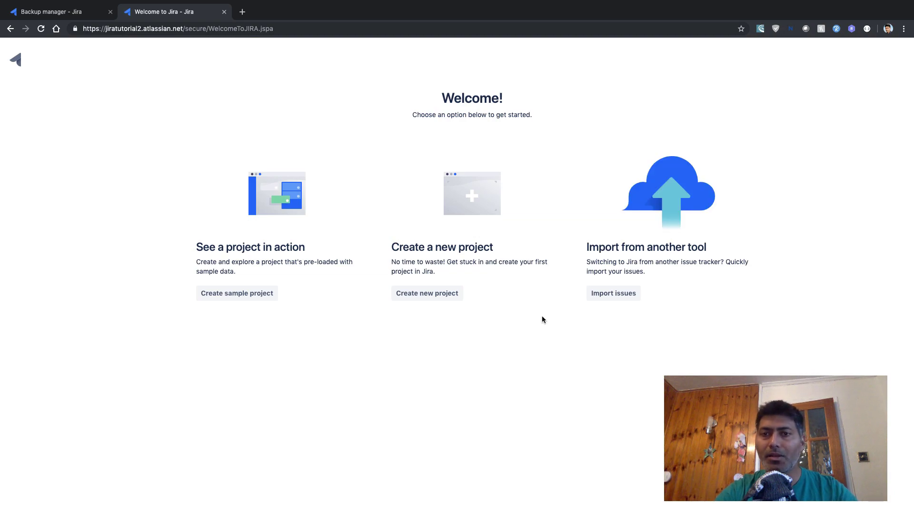
{"action": "left_click", "coordinate": [239, 293]}
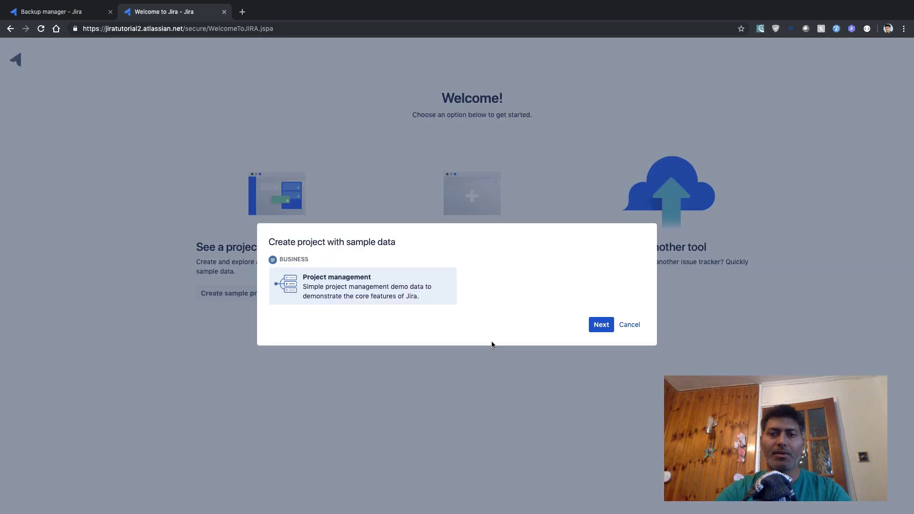
{"action": "left_click", "coordinate": [600, 326]}
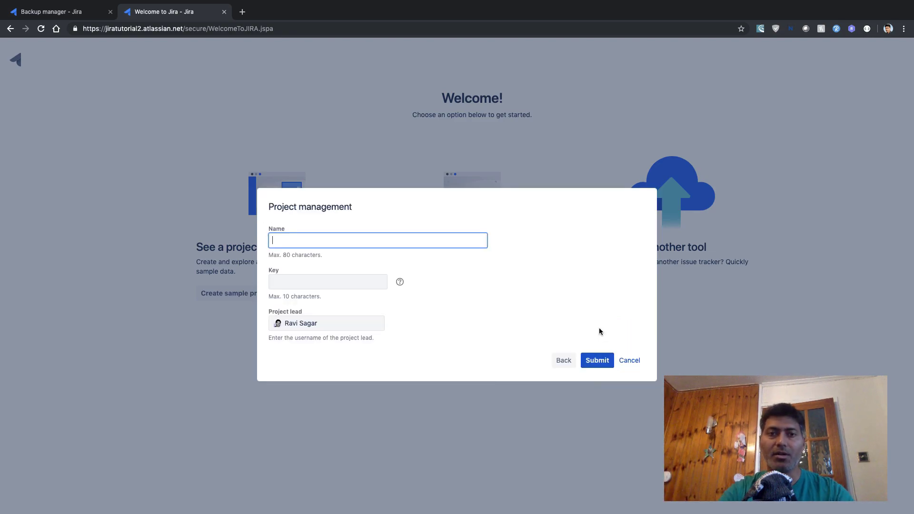
{"action": "type", "text": "TEST"}
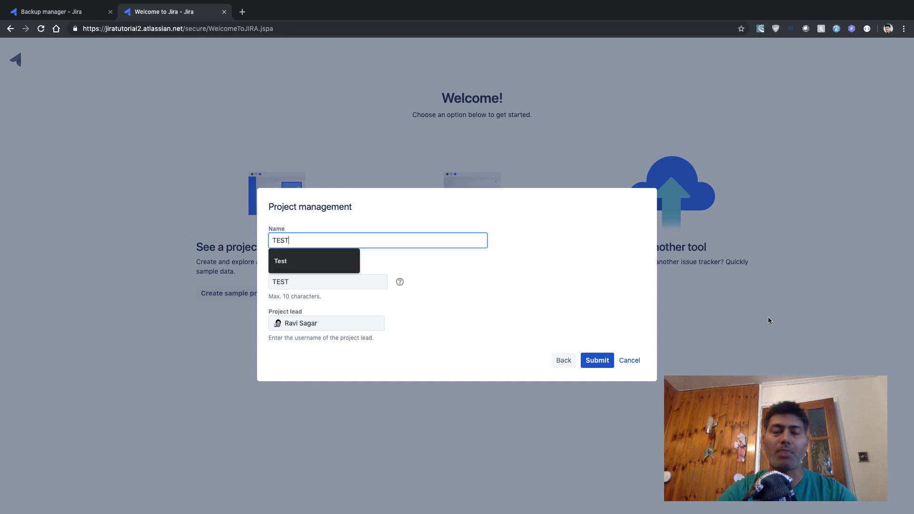
{"action": "left_click", "coordinate": [588, 311]}
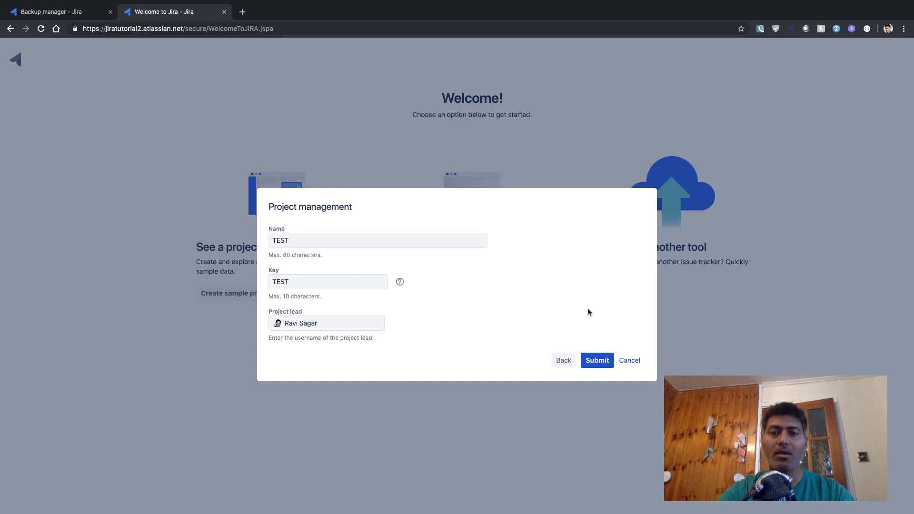
{"action": "left_click", "coordinate": [600, 361]}
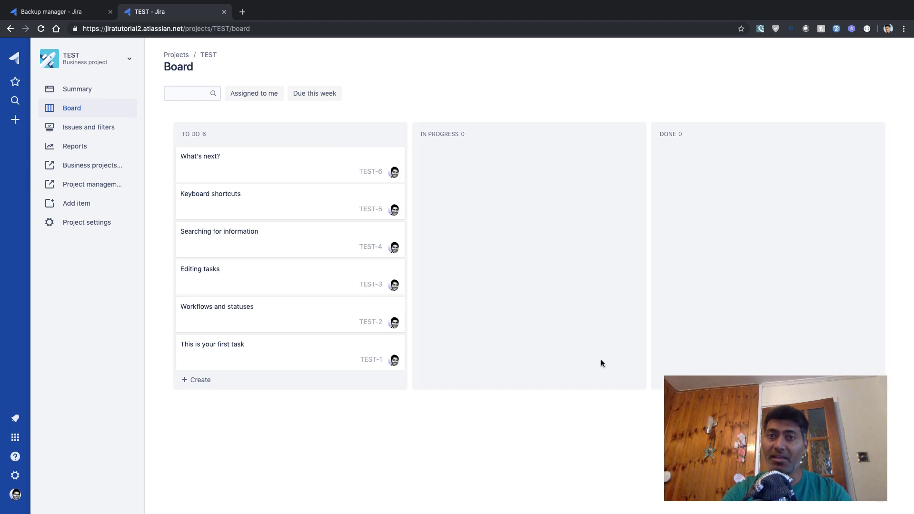
Step: Search the second site's administration actions for "import" and open its Backup manager
{"action": "key", "text": "period"}
{"action": "type", "text": "import"}
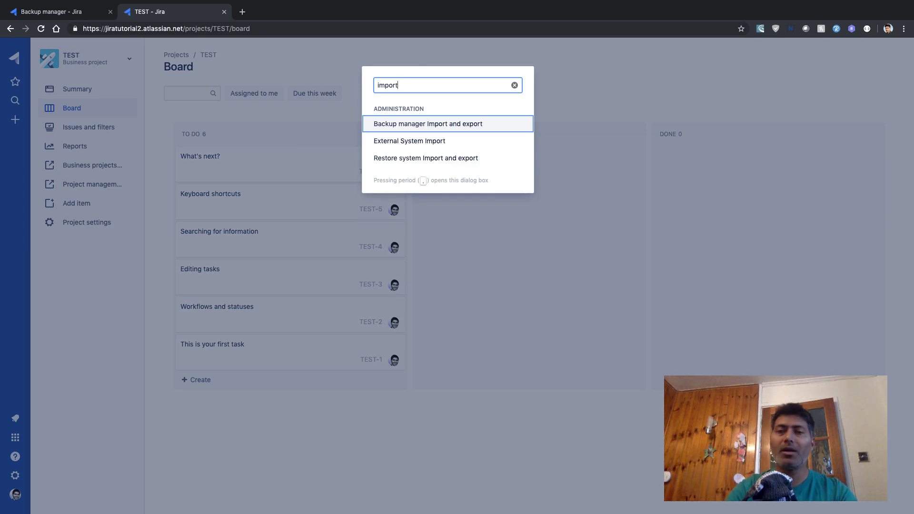
{"action": "key", "text": "Return"}
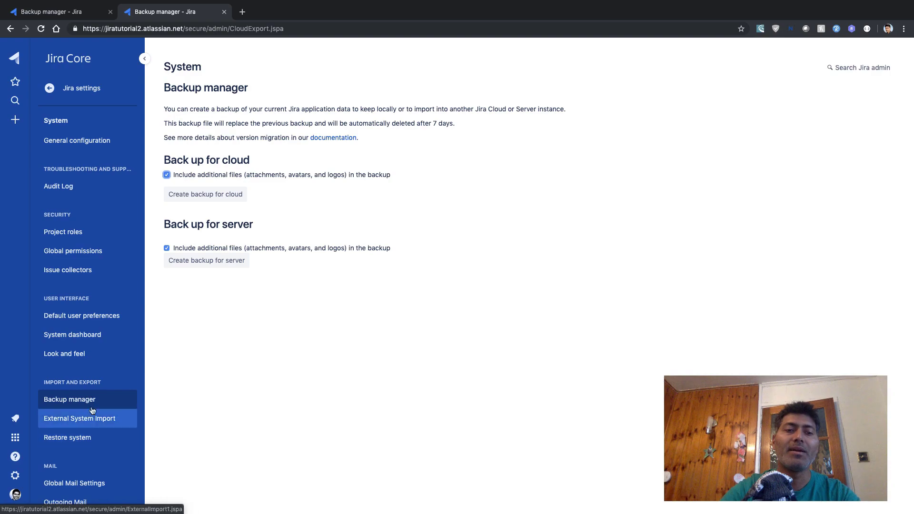
Step: Find the Restore system action with the search term "import" and open the Jira Import Wizard
{"action": "key", "text": "period"}
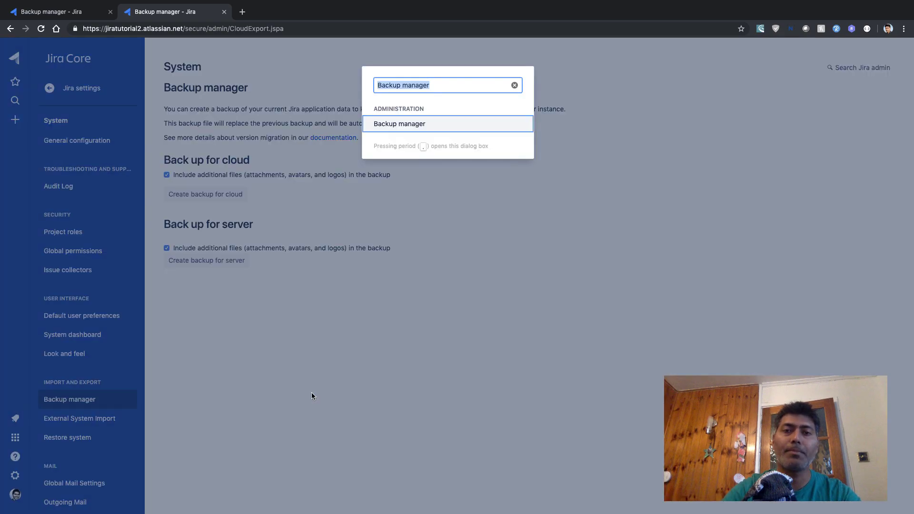
{"action": "type", "text": "im"}
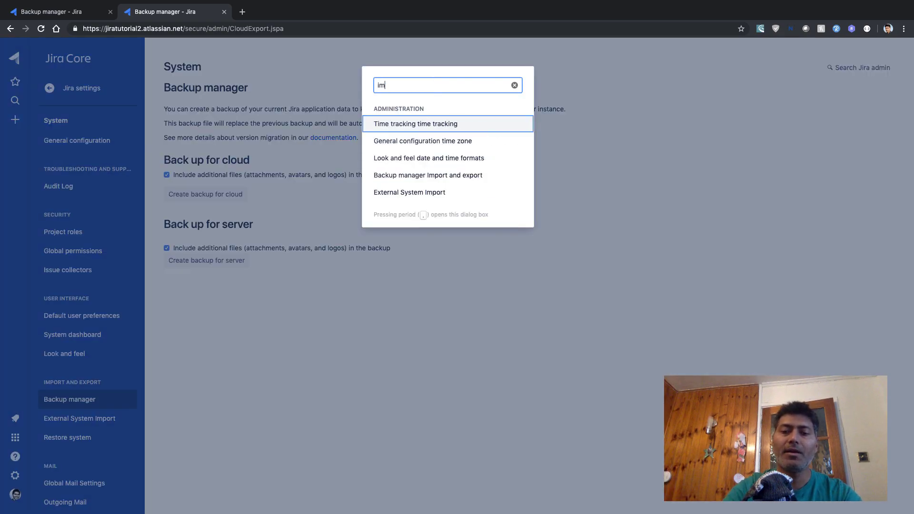
{"action": "type", "text": "port"}
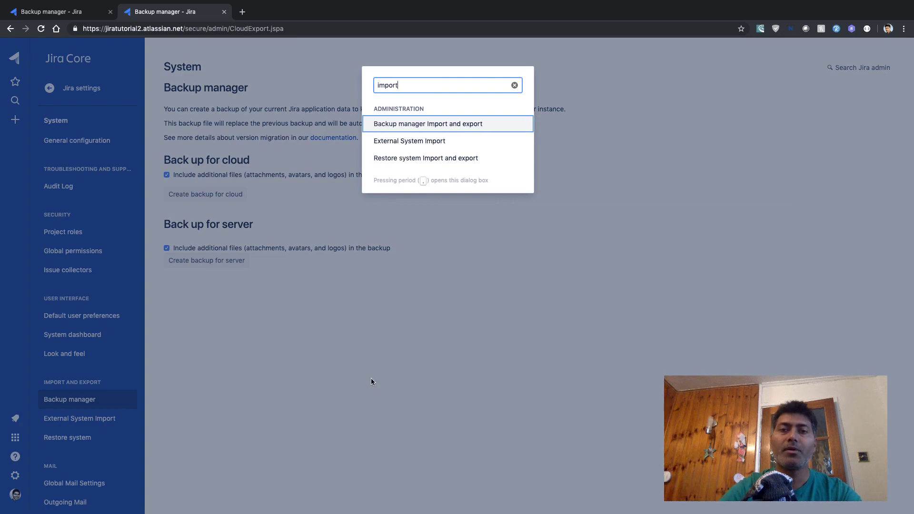
{"action": "left_click", "coordinate": [449, 158]}
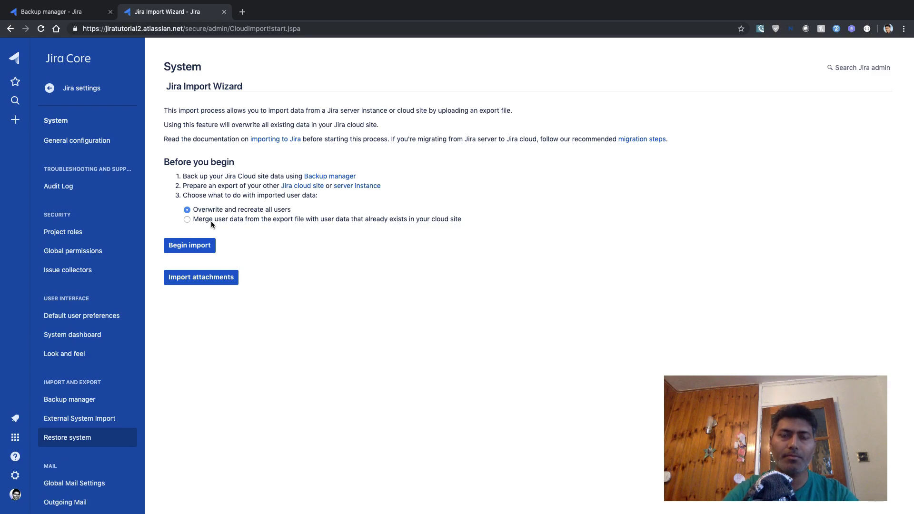
Step: Import jira-export.zip from the Desktop with all users overwritten and recreated, and proceed with outgoing mail enabled
{"action": "key", "text": "super+equal"}
{"action": "key", "text": "super+equal"}
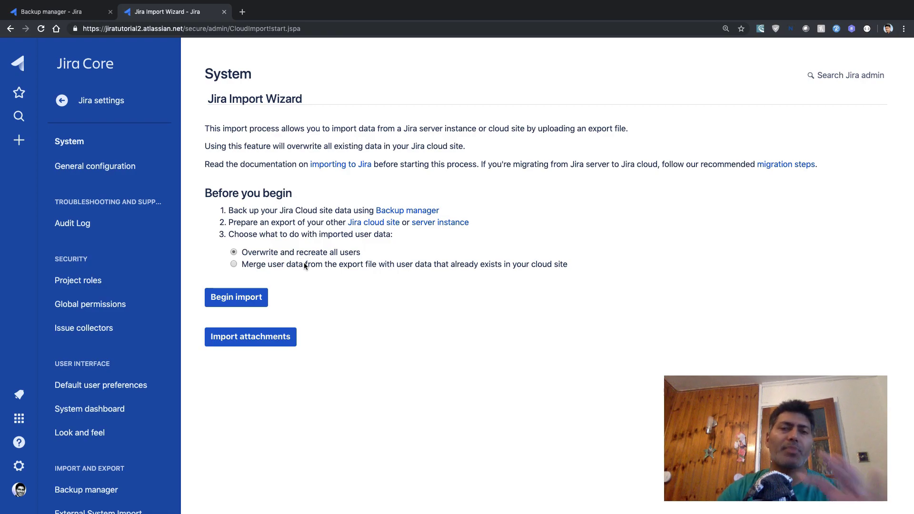
{"action": "left_click", "coordinate": [242, 304]}
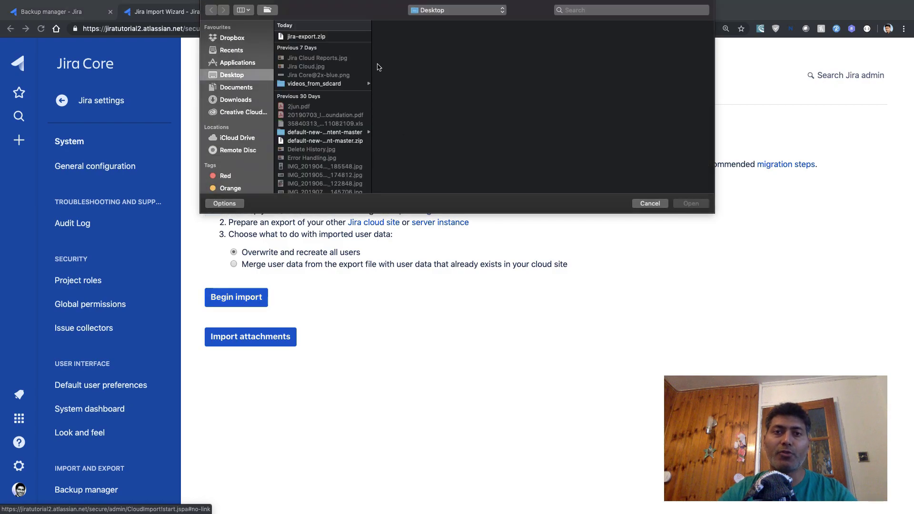
{"action": "left_click", "coordinate": [312, 37]}
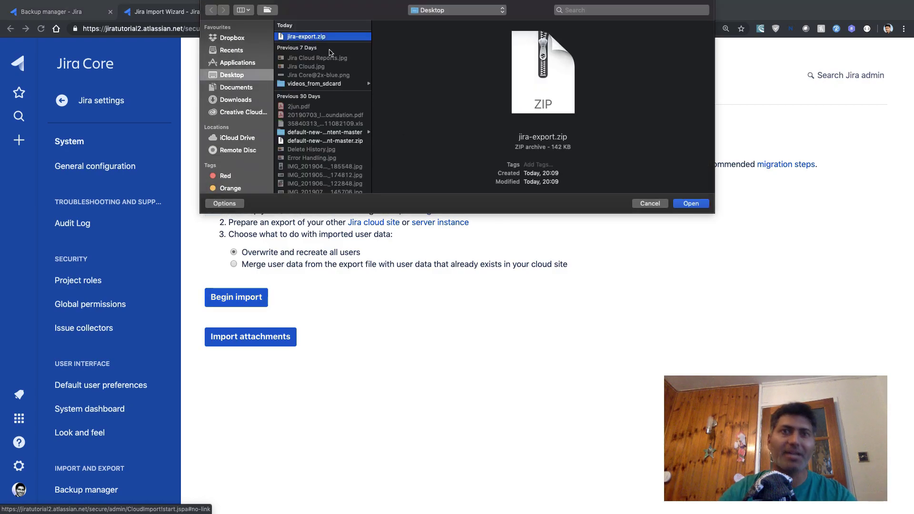
{"action": "left_click", "coordinate": [691, 205]}
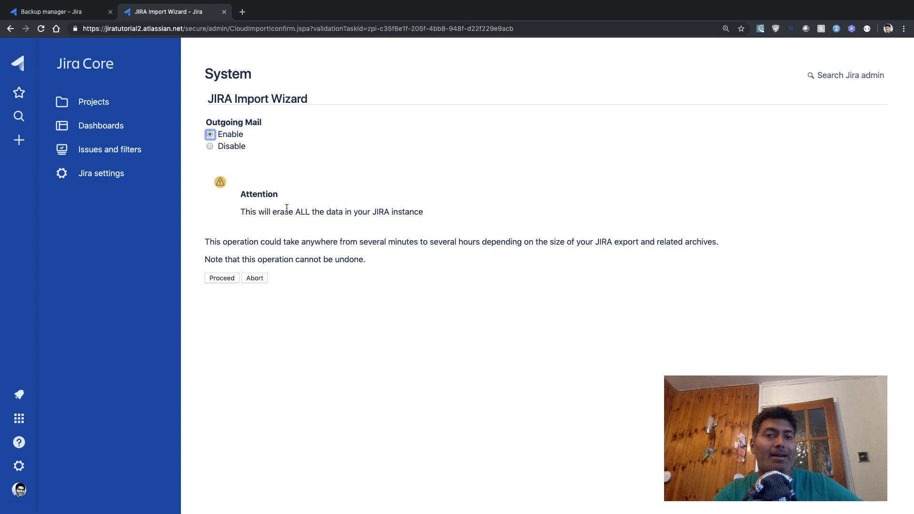
{"action": "left_click", "coordinate": [222, 278]}
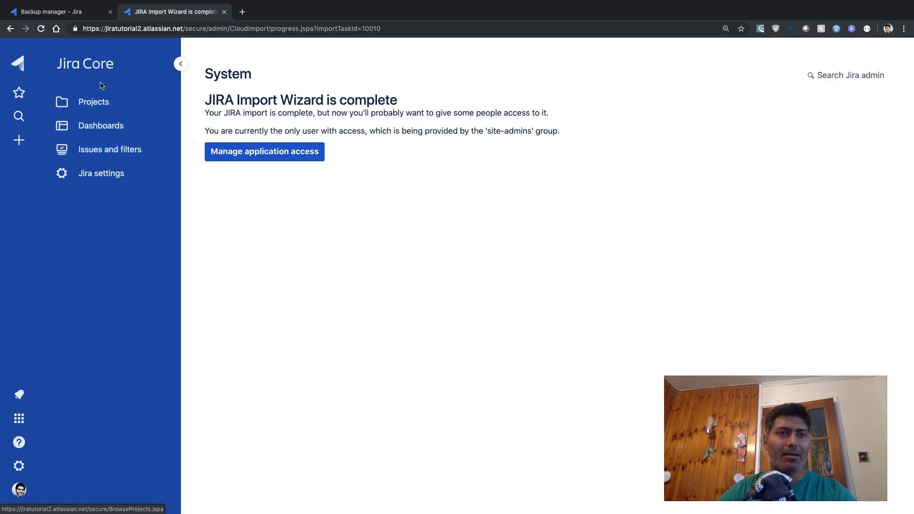
Step: Open the DEMO Project board on the second site and on the original site, and compare their tasks
{"action": "left_click", "coordinate": [16, 69]}
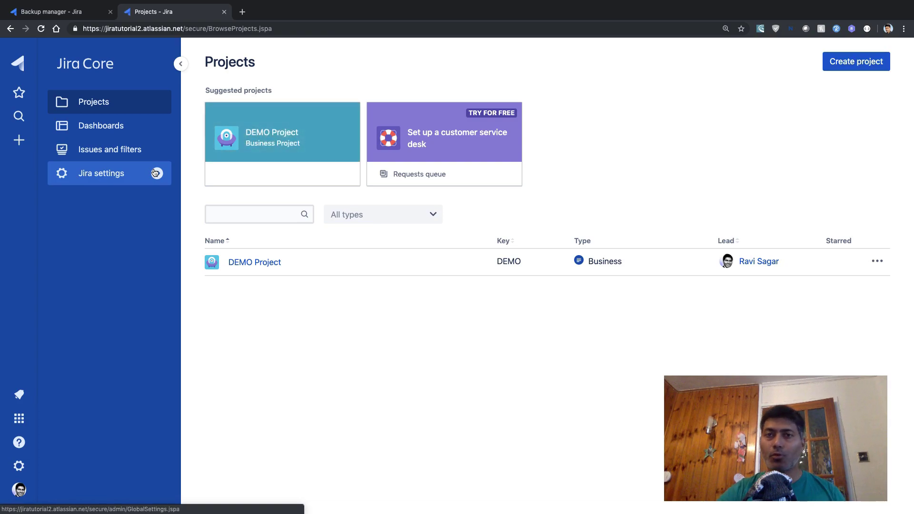
{"action": "left_click", "coordinate": [244, 262]}
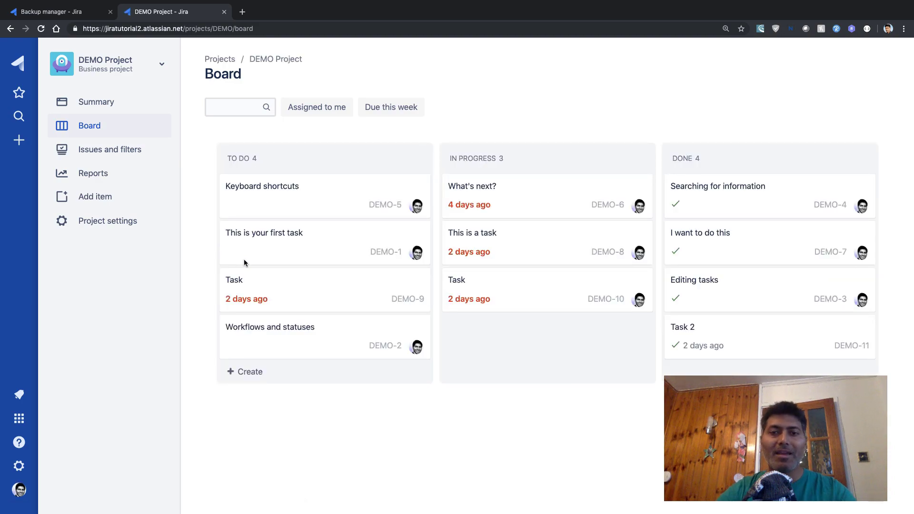
{"action": "key", "text": "ctrl+shift+Tab"}
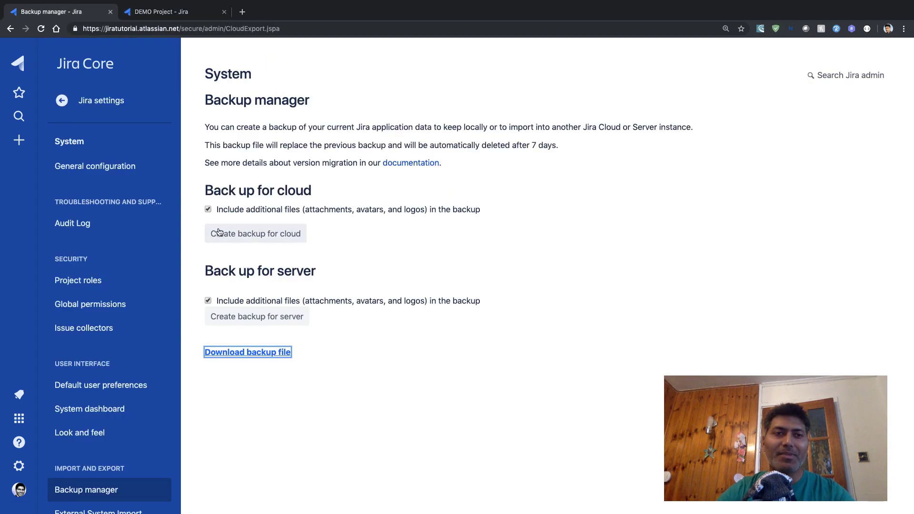
{"action": "left_click", "coordinate": [19, 69]}
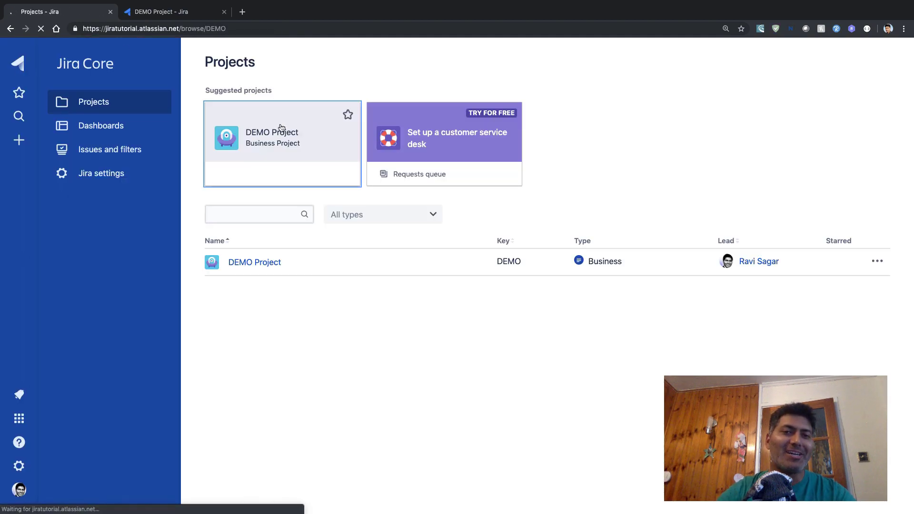
{"action": "left_click", "coordinate": [280, 126]}
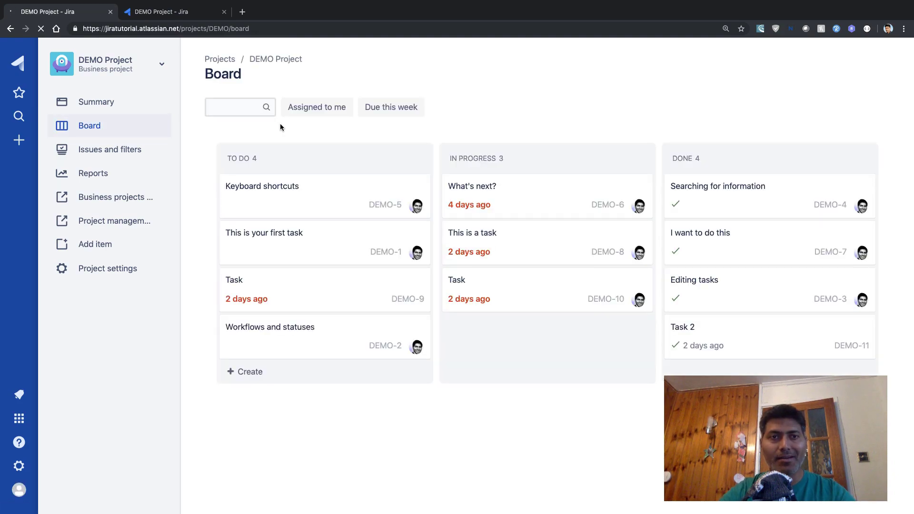
{"action": "key", "text": "ctrl+Tab"}
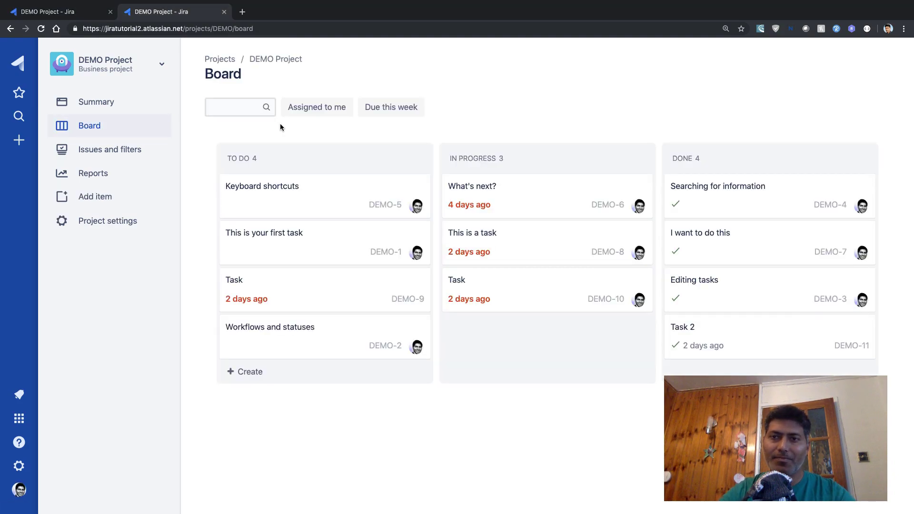
{"action": "key", "text": "ctrl+shift+Tab"}
{"action": "key", "text": "ctrl+Tab"}
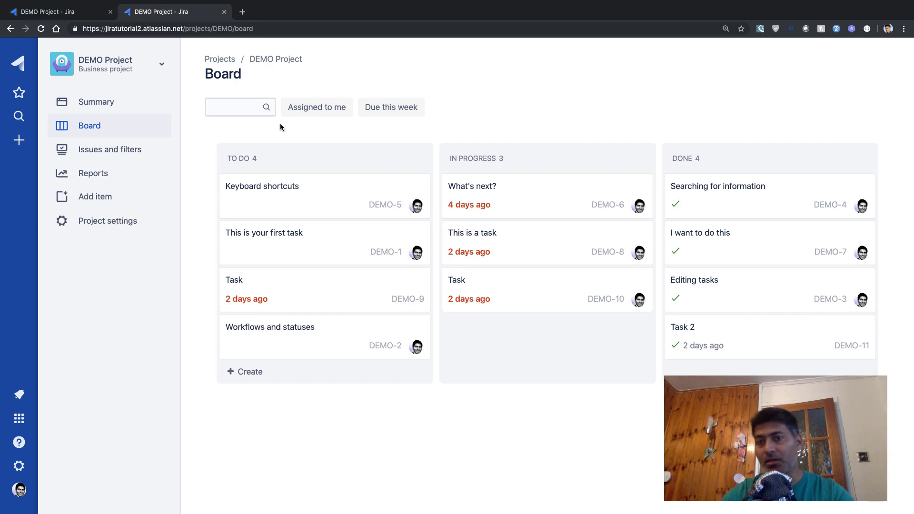